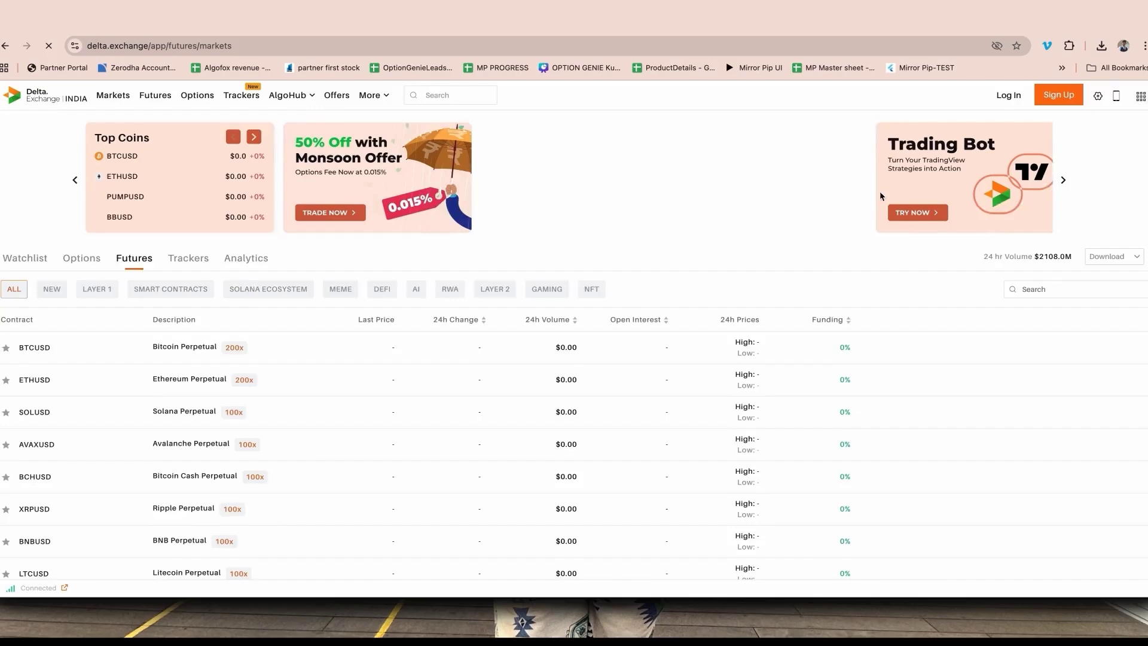
# - Go to the login page to sign in to the Delta Exchange account
pyautogui.click(1007, 120)
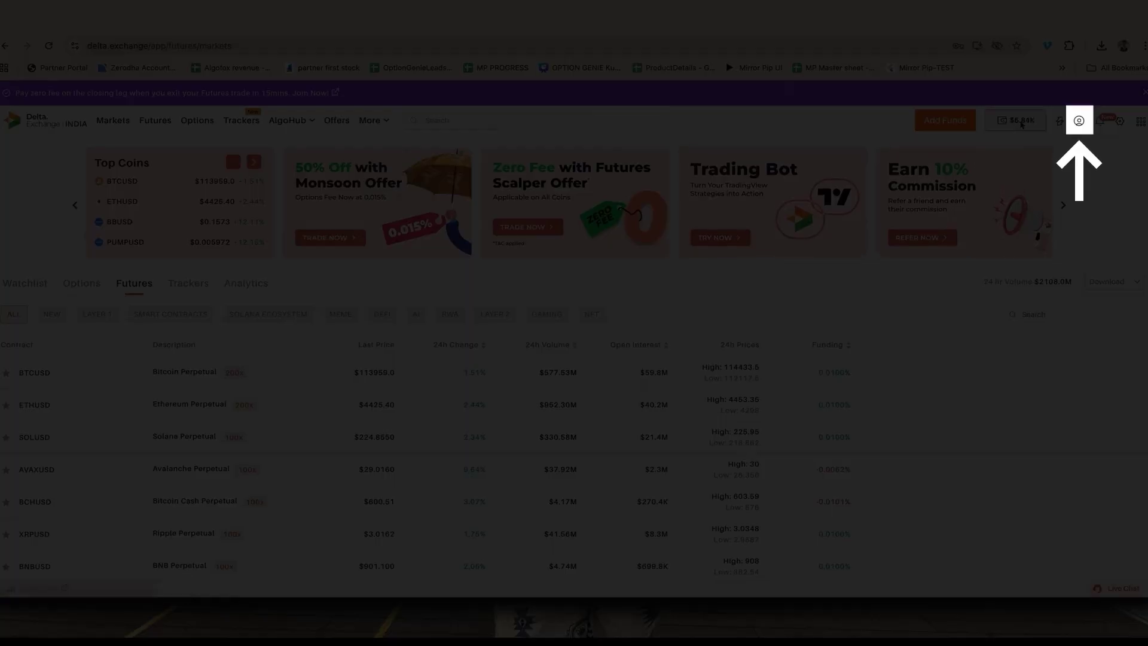
# - Open API Keys from the profile menu
pyautogui.click(1079, 121)
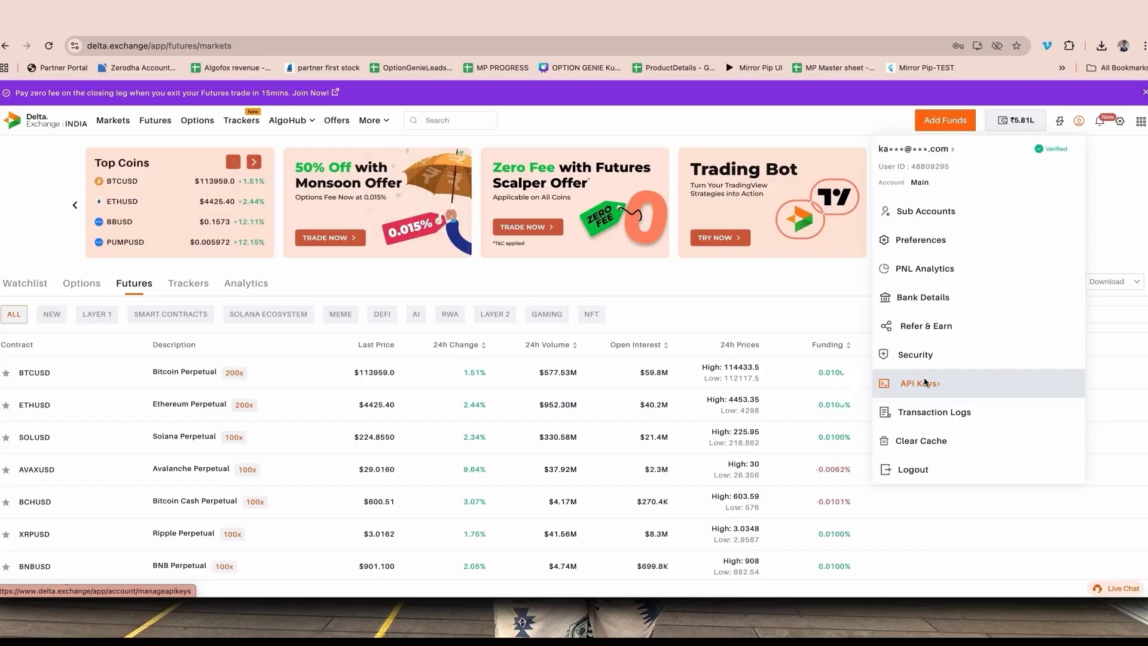
pyautogui.click(924, 383)
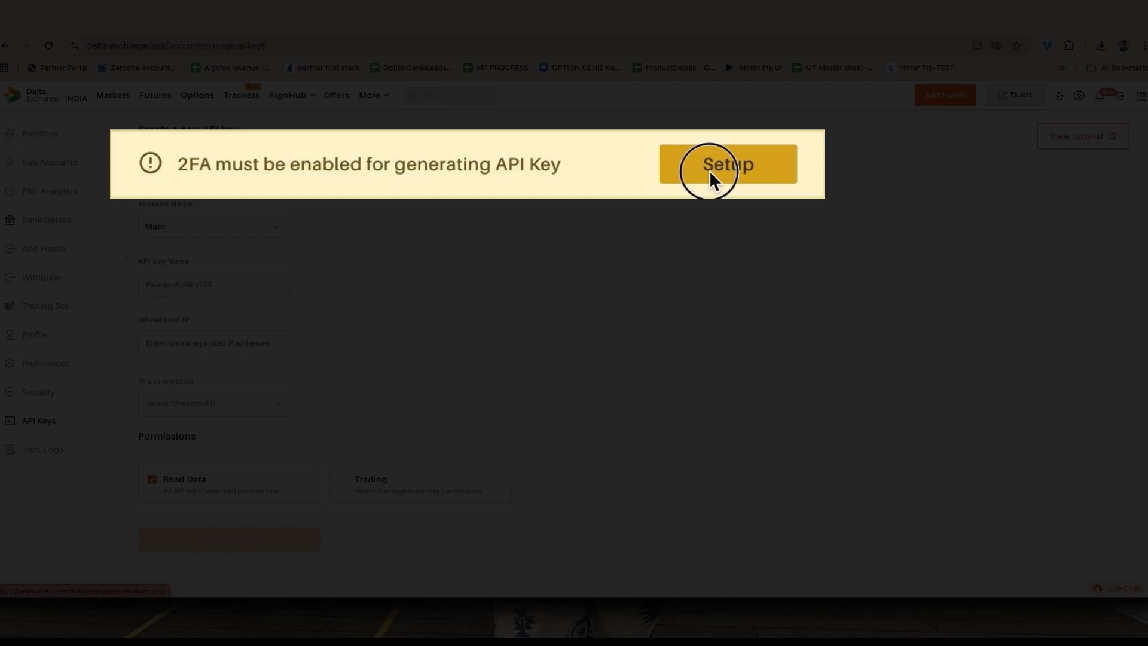
# - Begin 2FA setup from the warning banner and the Security page's 2FA entry
pyautogui.click(710, 174)
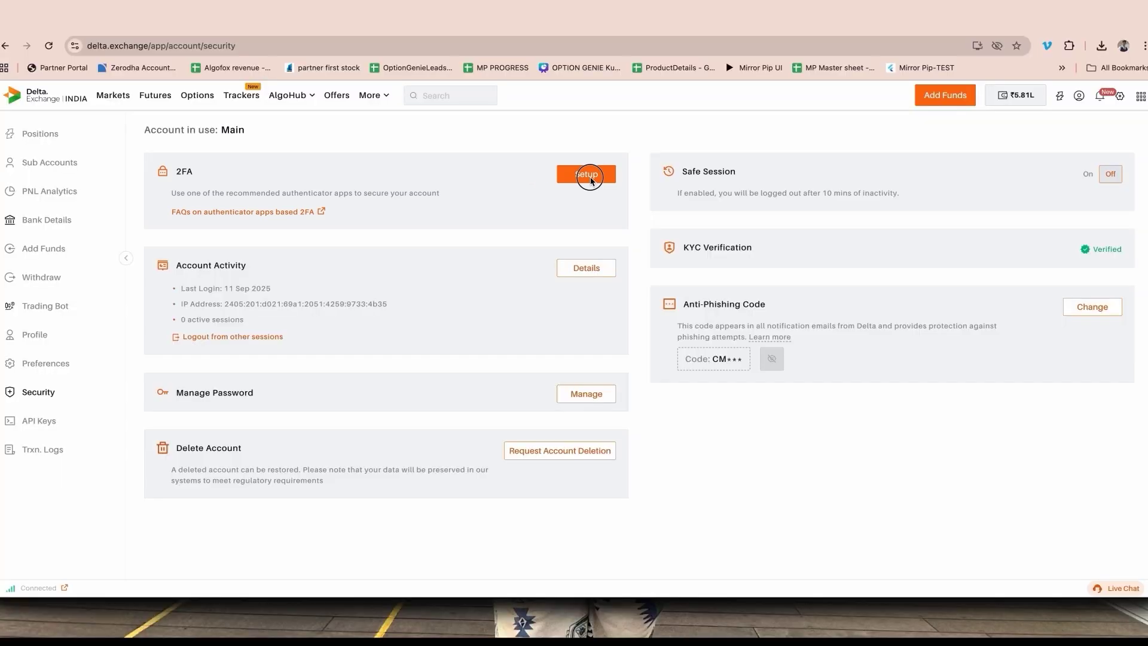
pyautogui.click(589, 175)
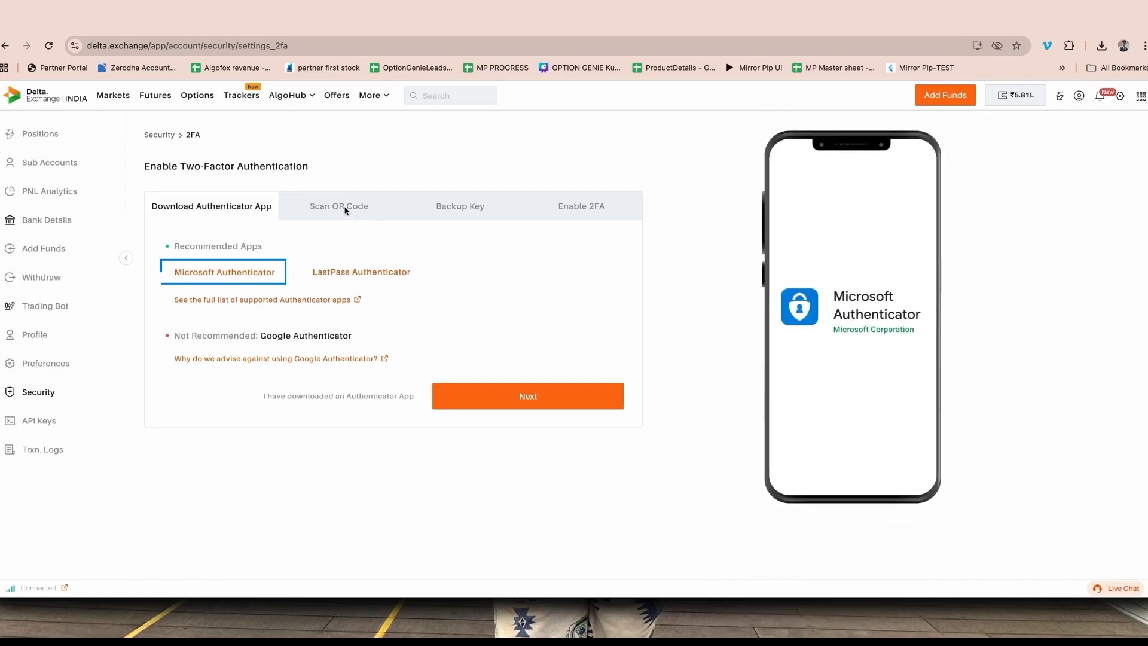
# - Advance through the QR code and backup key steps to the Enable 2FA step
pyautogui.click(345, 207)
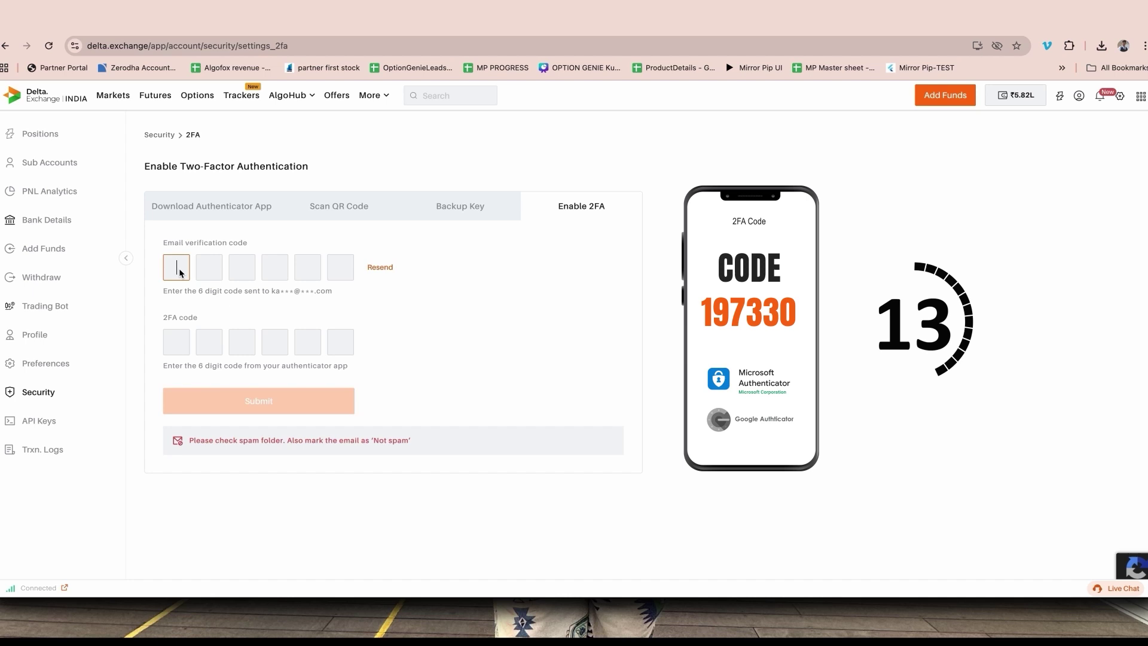
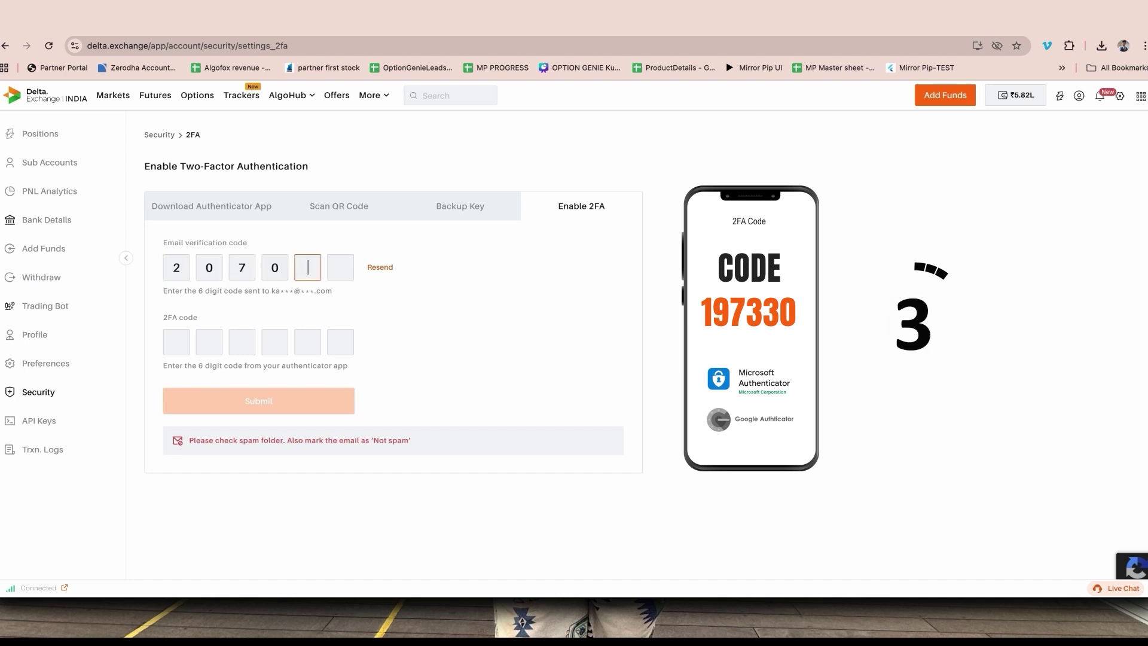
# - Enter the emailed verification code and the authenticator code in the Enable 2FA form
pyautogui.click(180, 346)
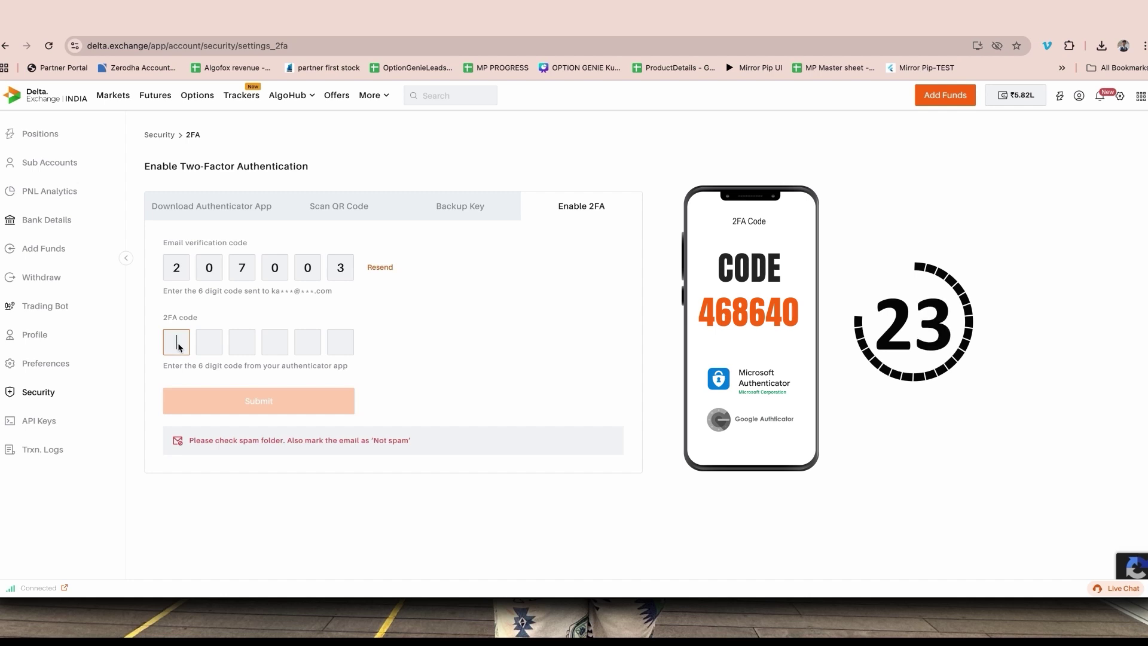
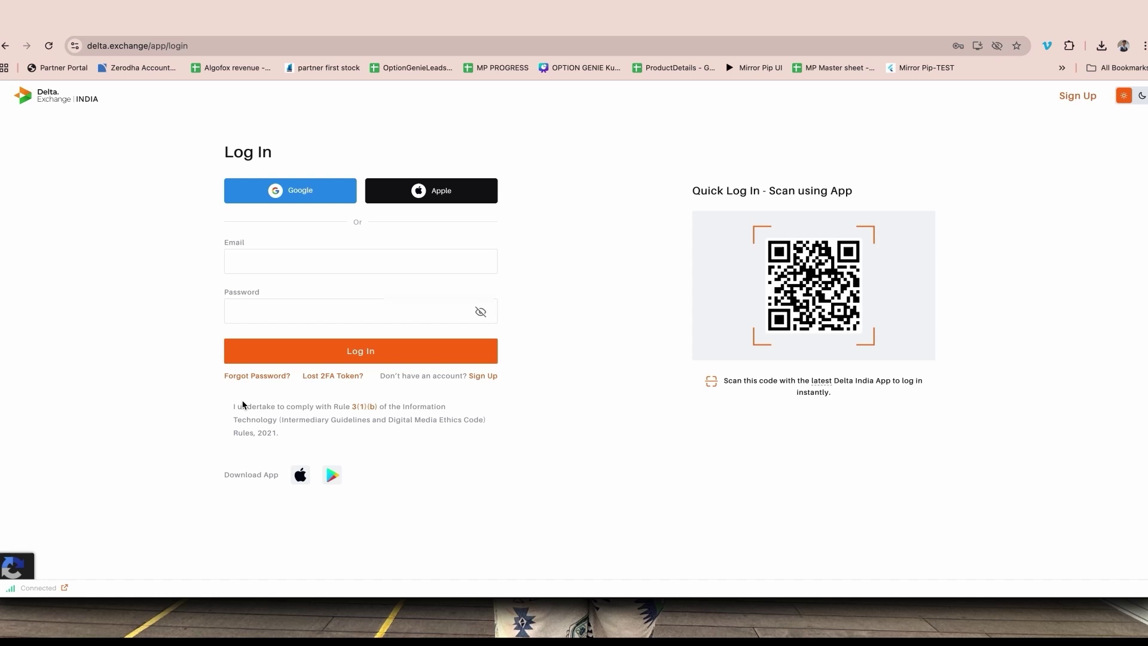
# - Sign back in with the account e-mail and password, dismissing saved-login suggestions
pyautogui.click(319, 262)
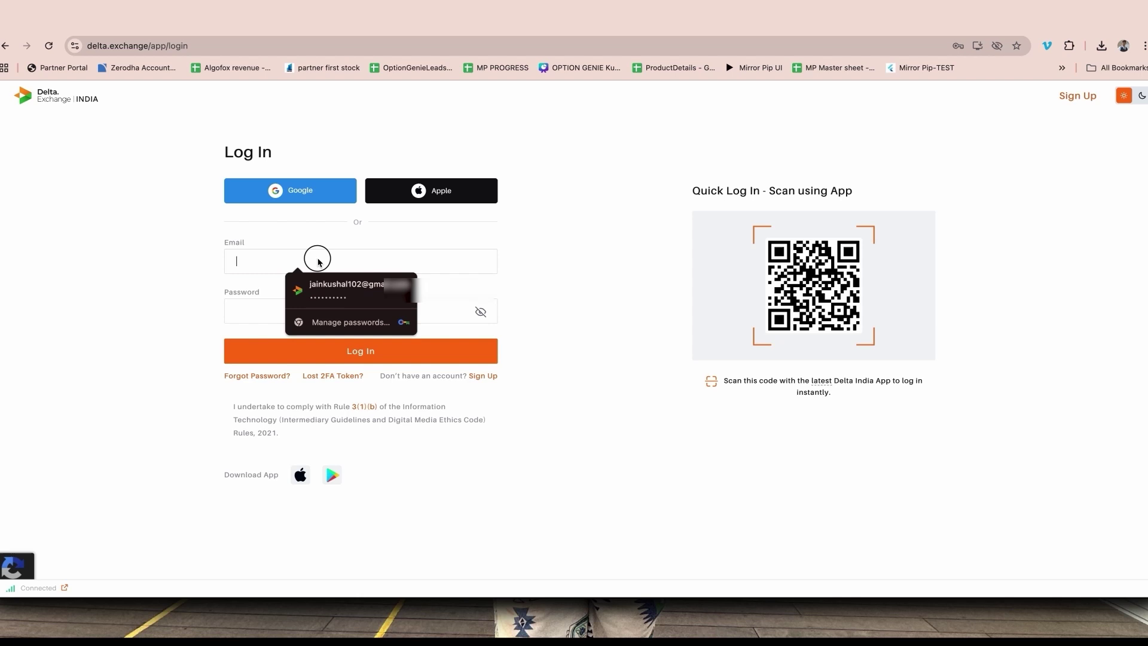
pyautogui.click(592, 436)
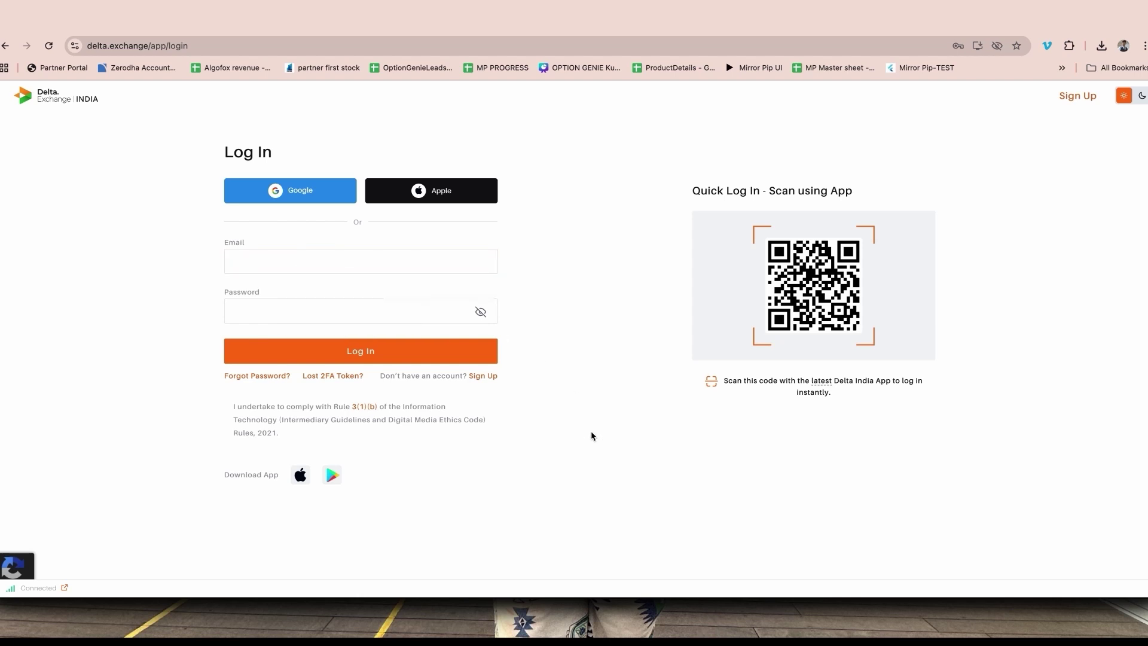
pyautogui.moveTo(257, 641)
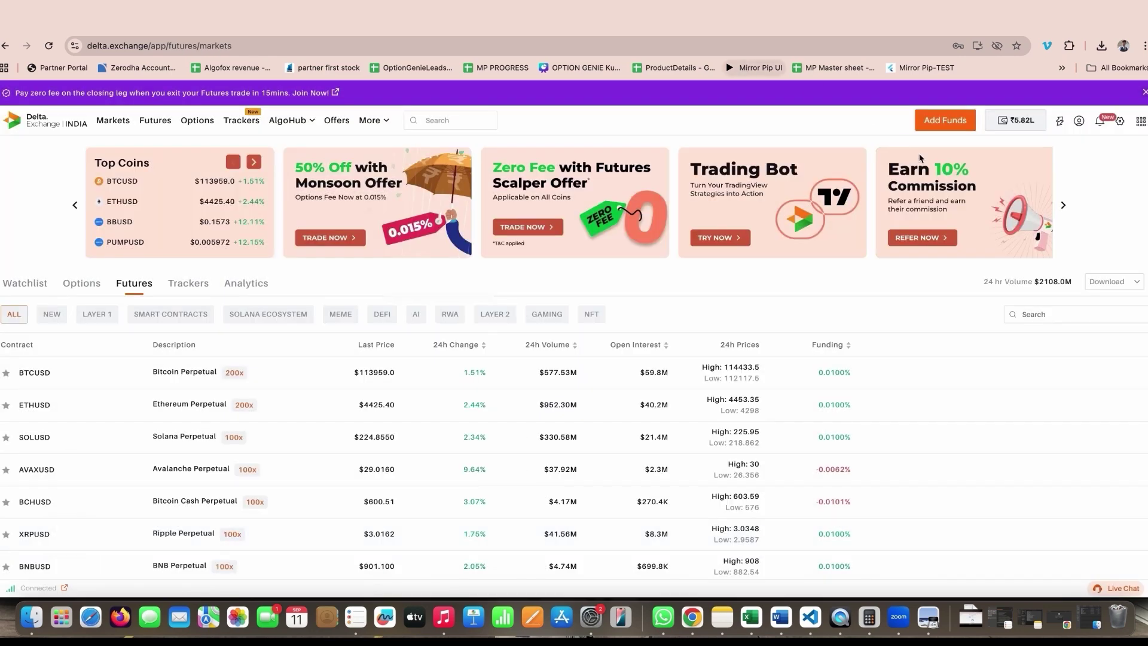
# - Reopen the API Keys page from the profile menu
pyautogui.click(1079, 121)
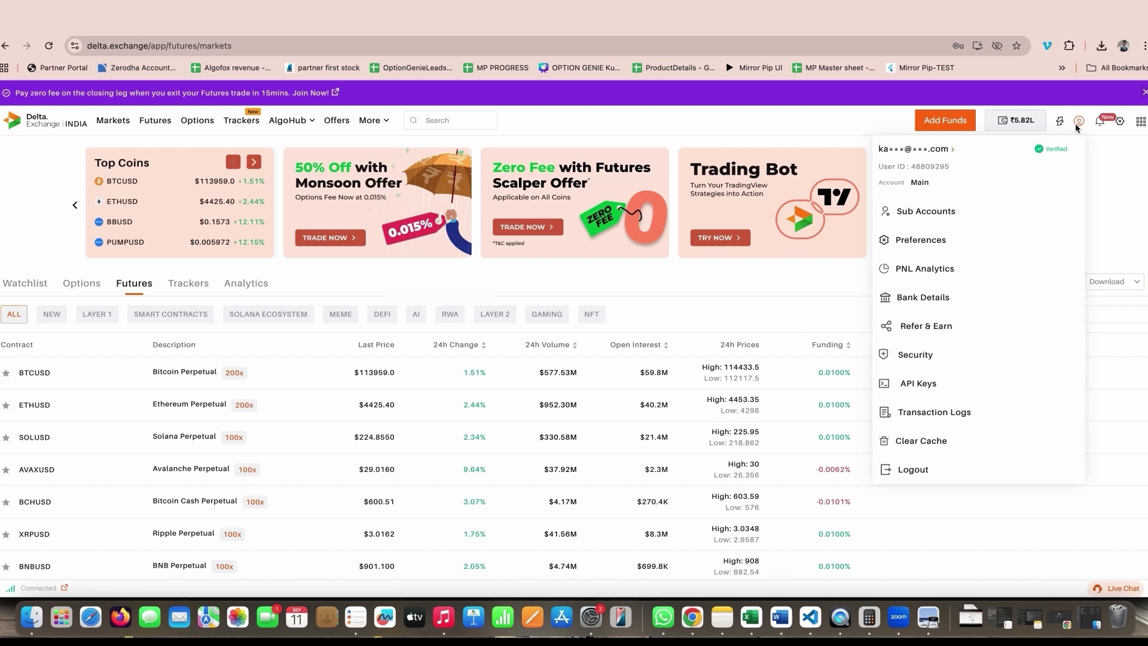
pyautogui.click(928, 384)
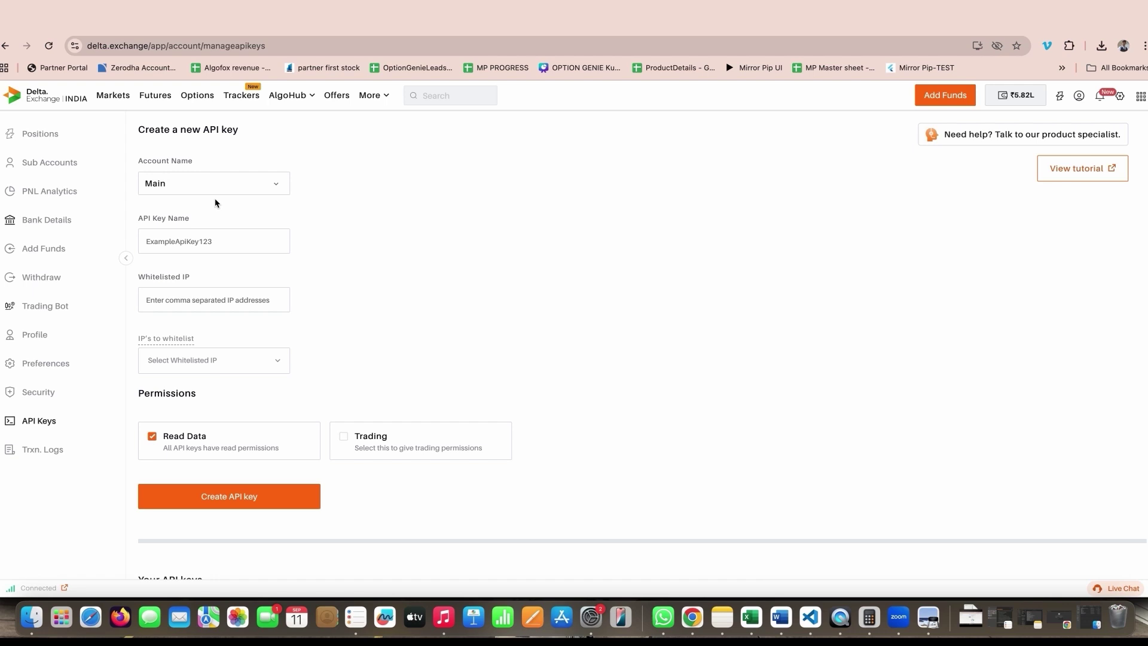
# - Enter MIRRORPIP as the new API key's name
pyautogui.click(215, 242)
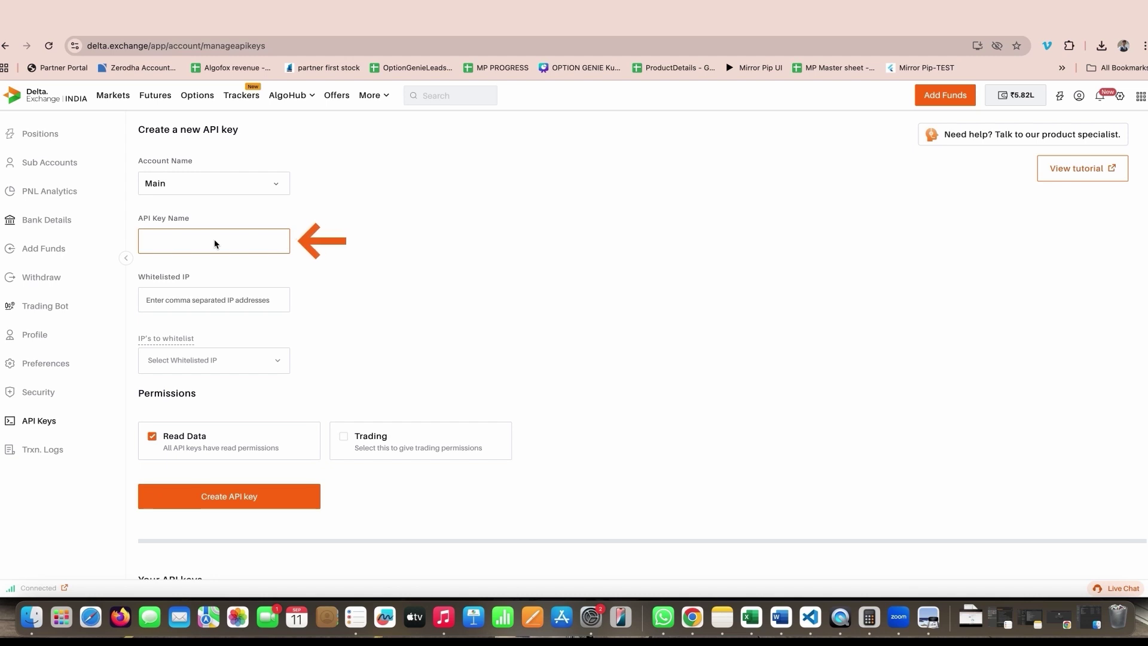
pyautogui.write('MI')
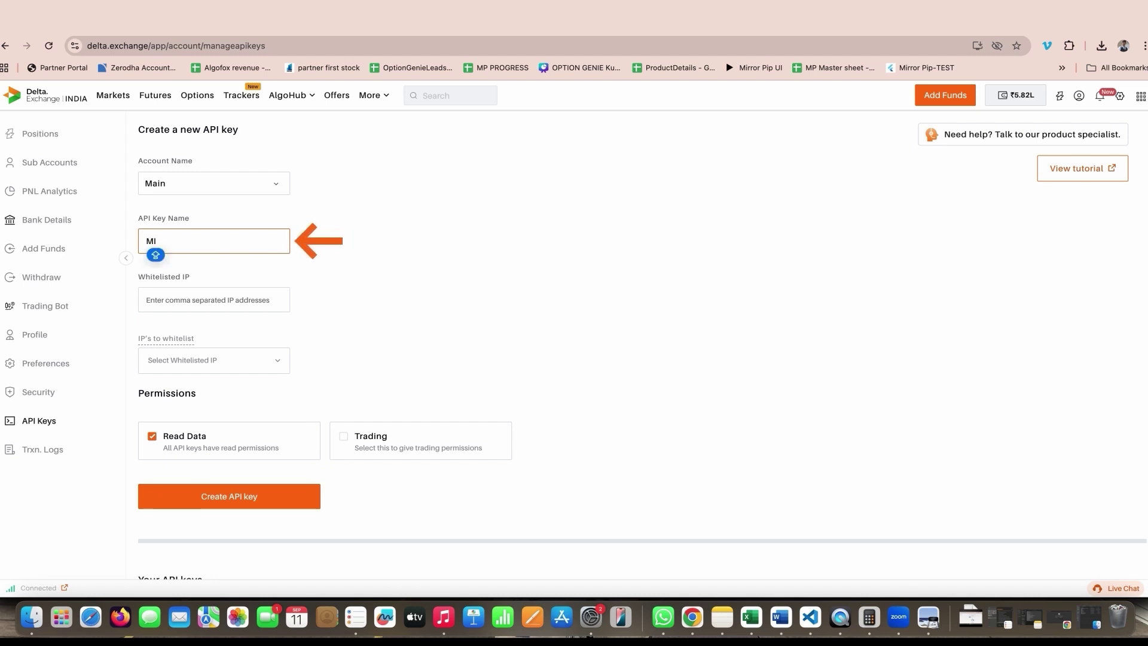
pyautogui.write('RRORPIP')
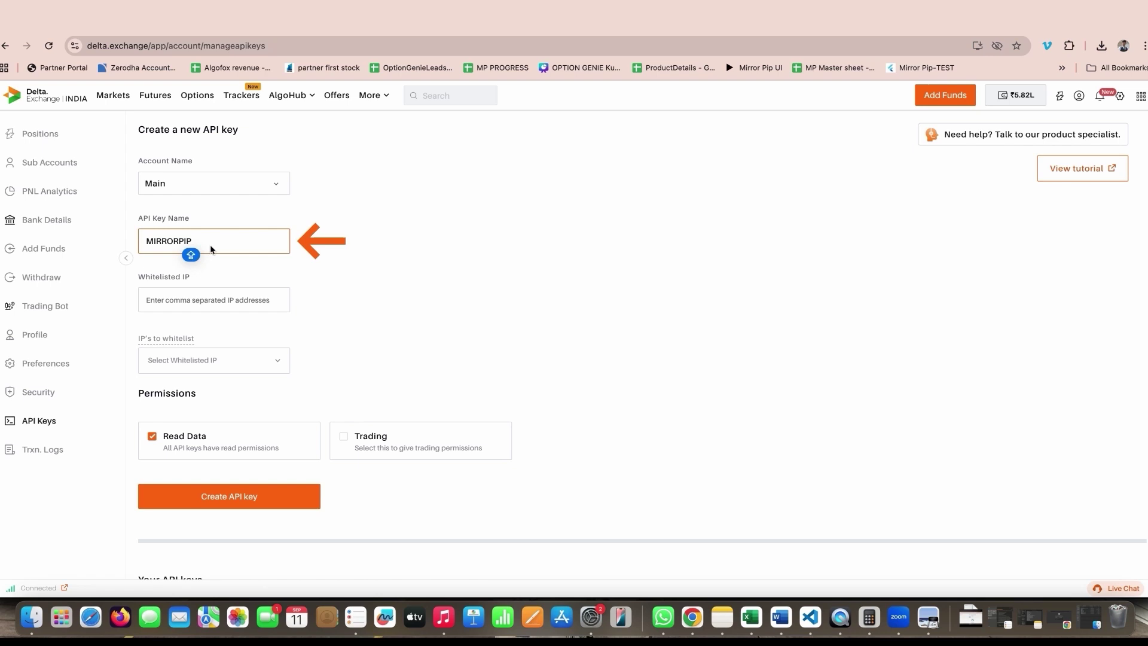
pyautogui.click(221, 306)
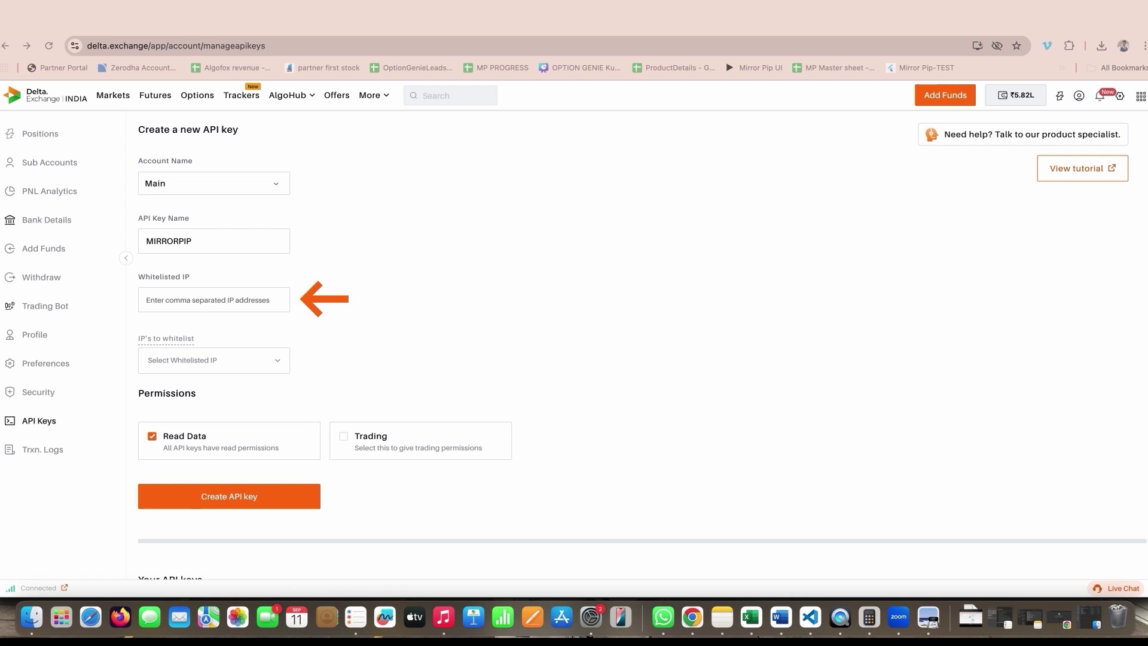
# - Paste the whitelisted IP address and add Trading permission alongside Read Data
pyautogui.click(147, 300)
pyautogui.write('154.61.77.165')
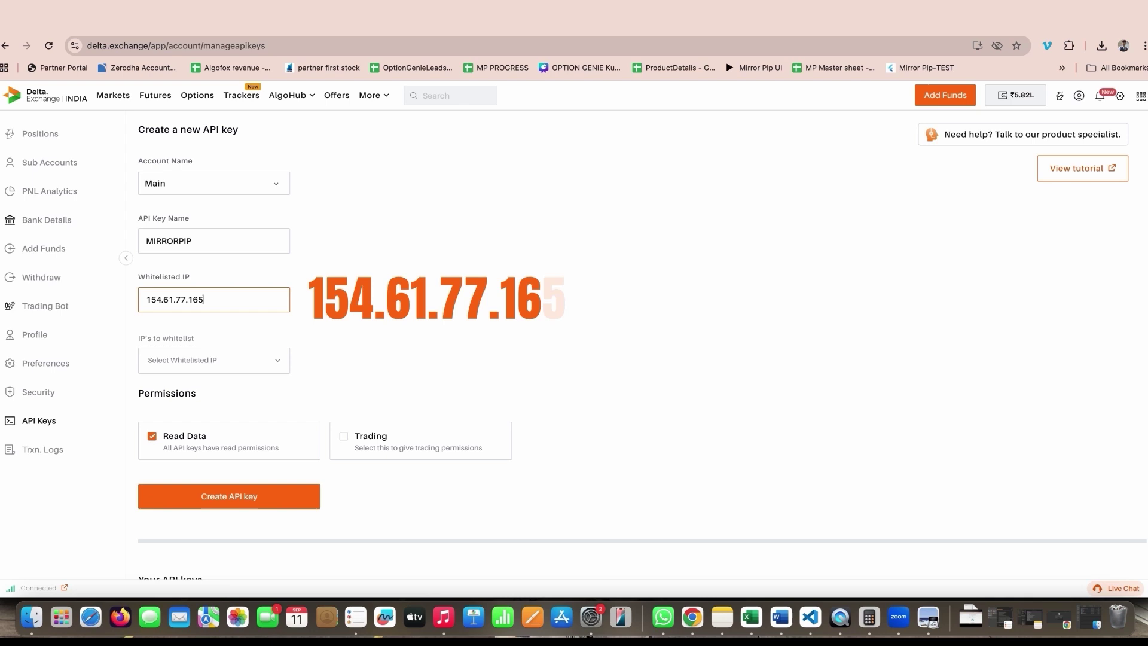
pyautogui.click(188, 300)
pyautogui.press('Left')
pyautogui.press('Left')
pyautogui.press('Left')
pyautogui.press('Left')
pyautogui.press('Left')
pyautogui.press('Left')
pyautogui.press('Left')
pyautogui.press('Left')
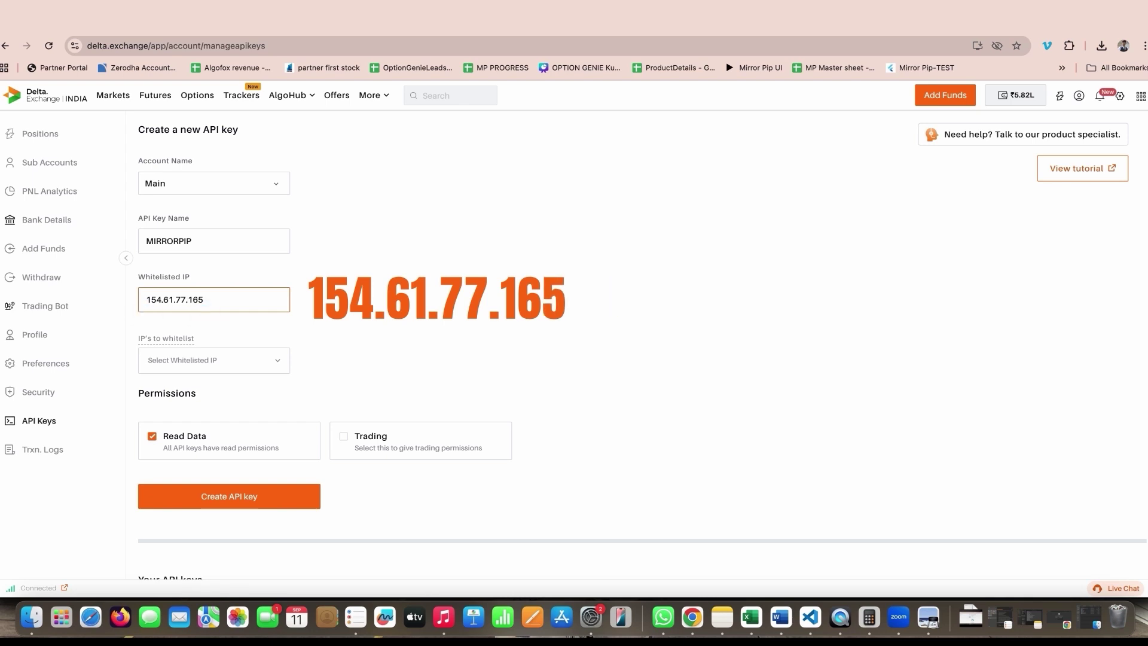
pyautogui.click(199, 299)
pyautogui.click(186, 299)
pyautogui.press('capslock')
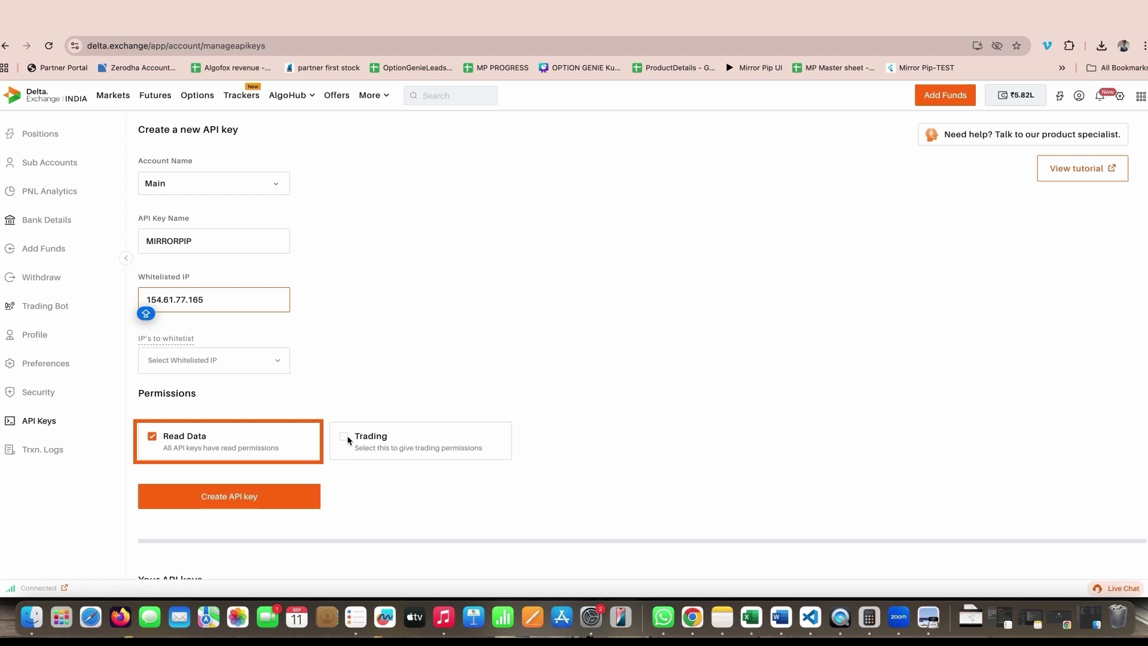
pyautogui.click(344, 437)
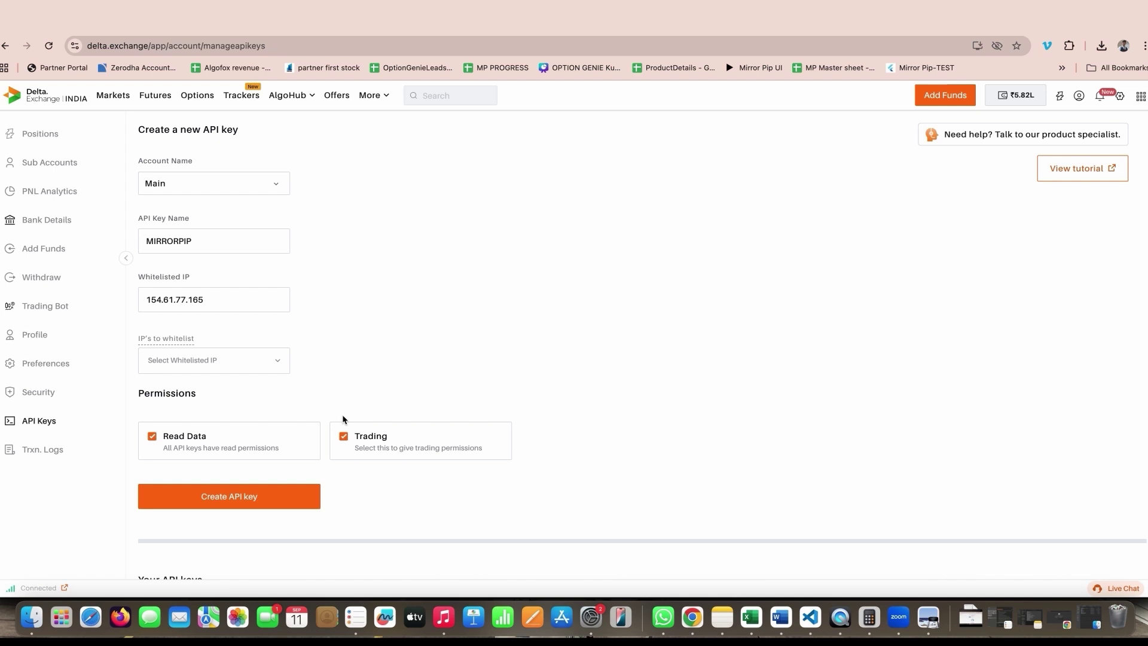
pyautogui.scroll(-2, 343, 412)
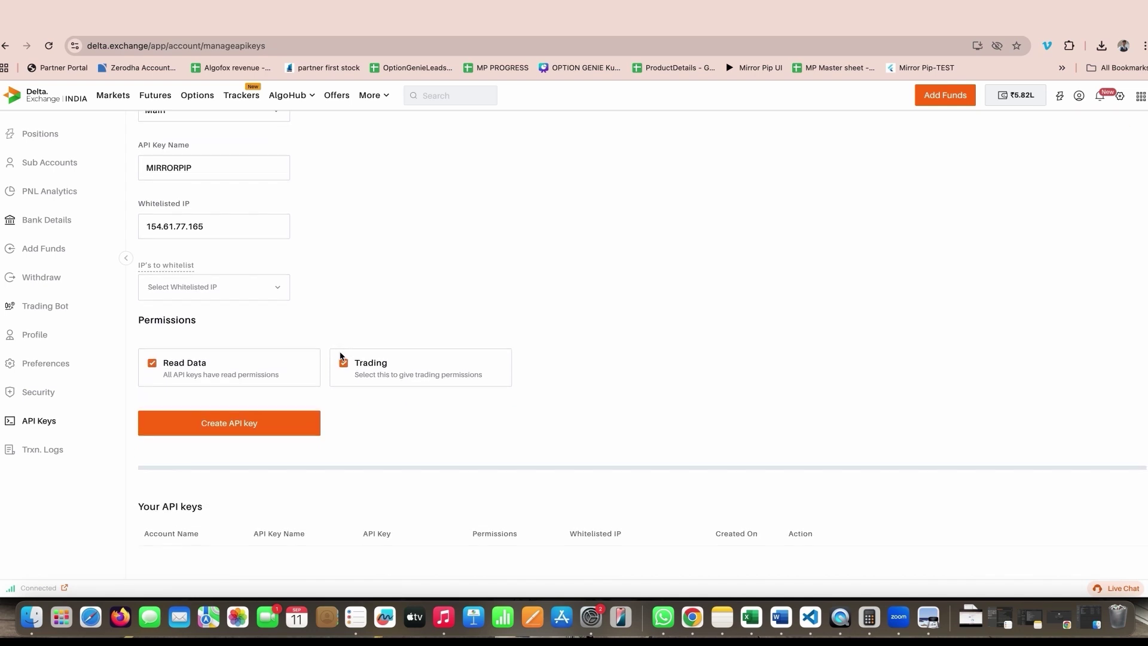
# - Submit the MIRRORPIP key request, verifying with the emailed code and 2FA code
pyautogui.click(274, 433)
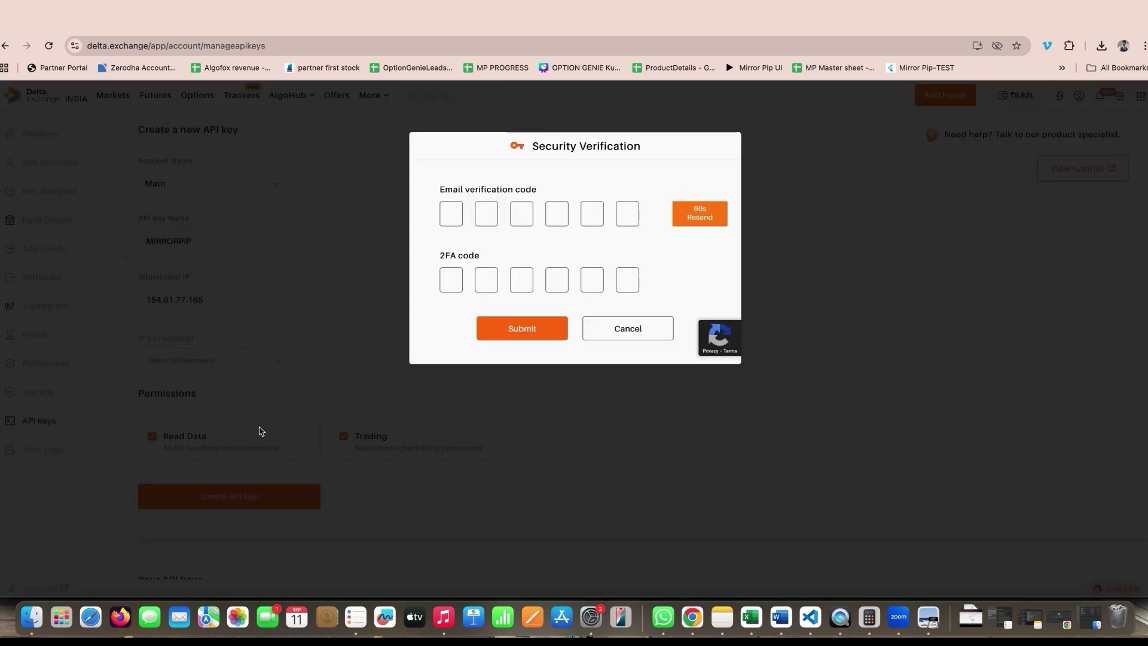
pyautogui.click(454, 212)
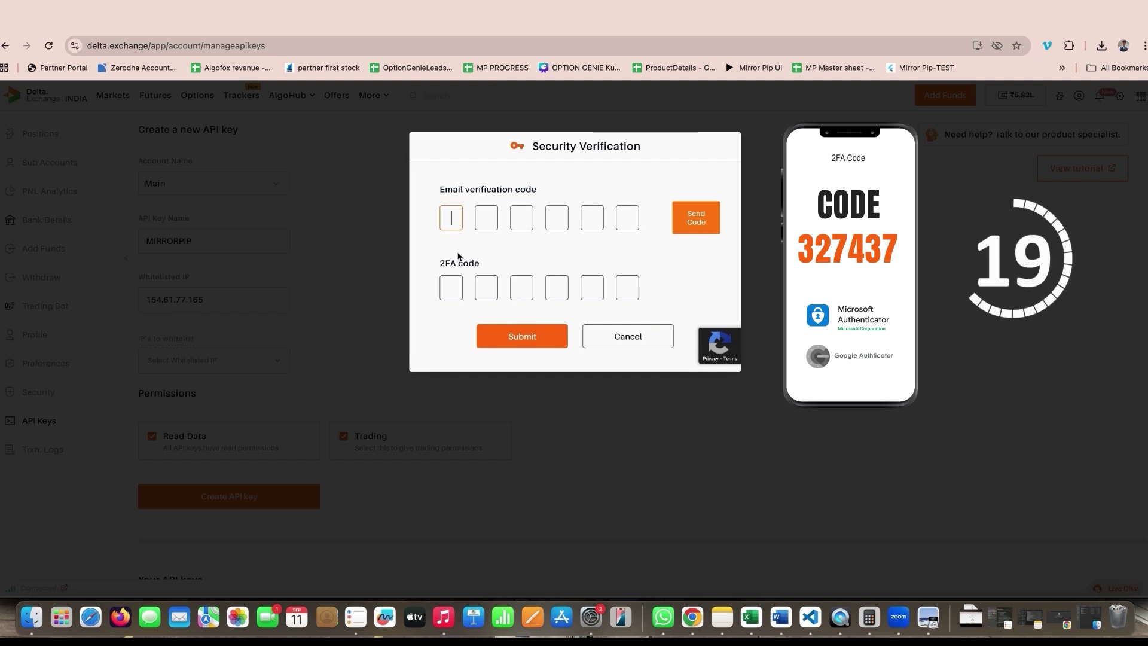
pyautogui.click(454, 288)
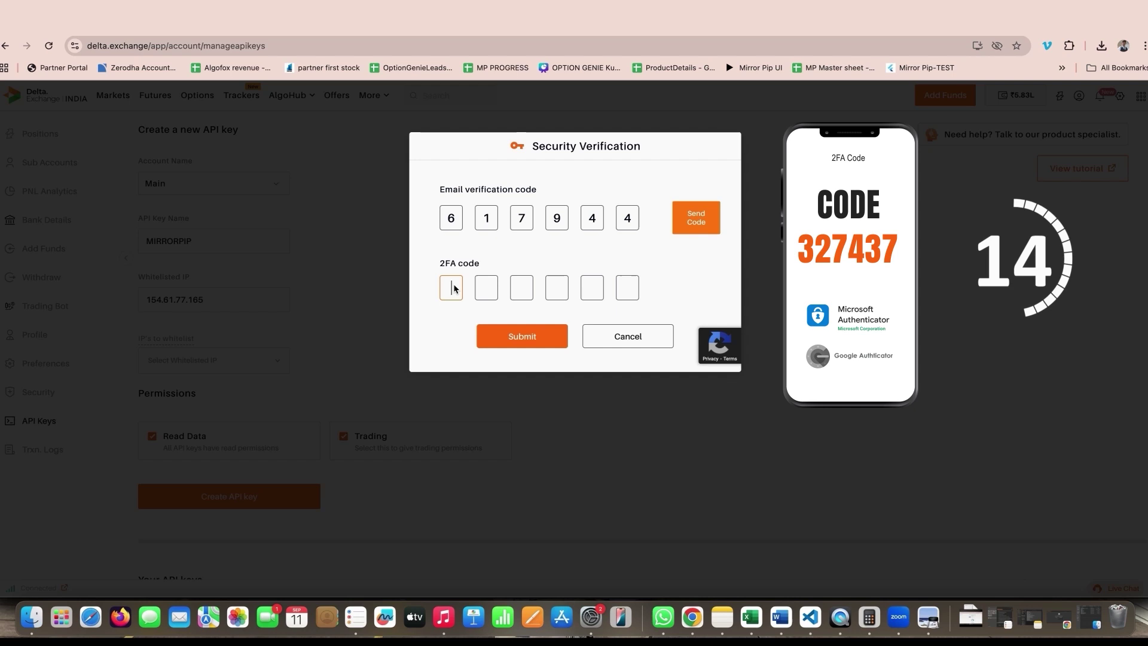
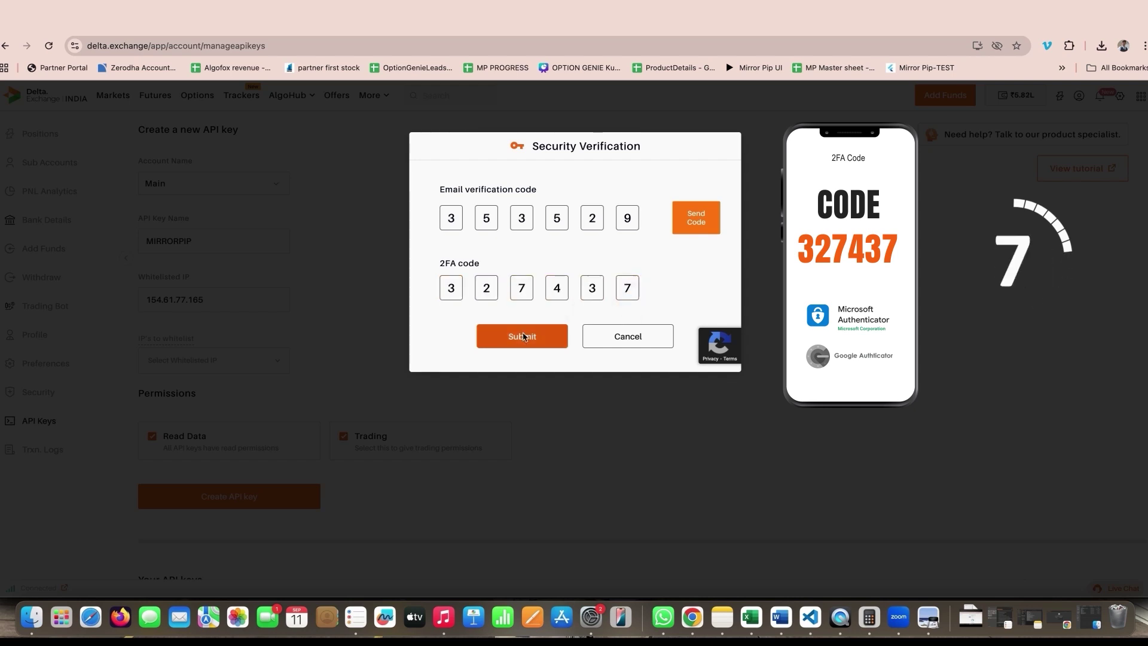
pyautogui.click(524, 337)
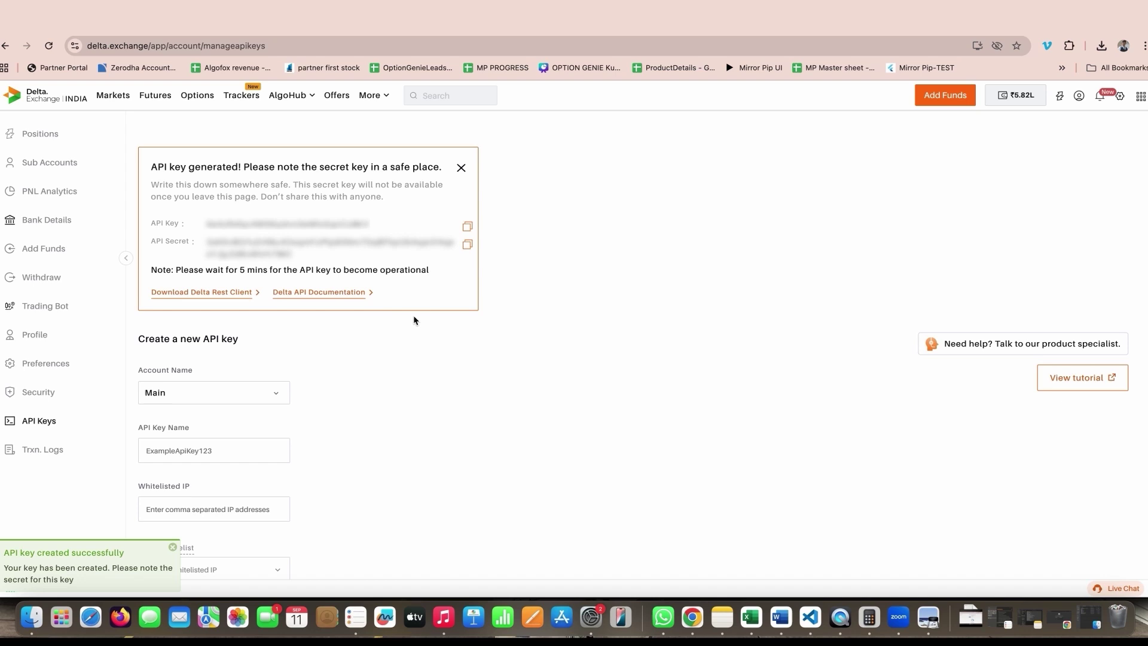
# - Copy the newly generated Delta Exchange API key and API secret
pyautogui.click(467, 229)
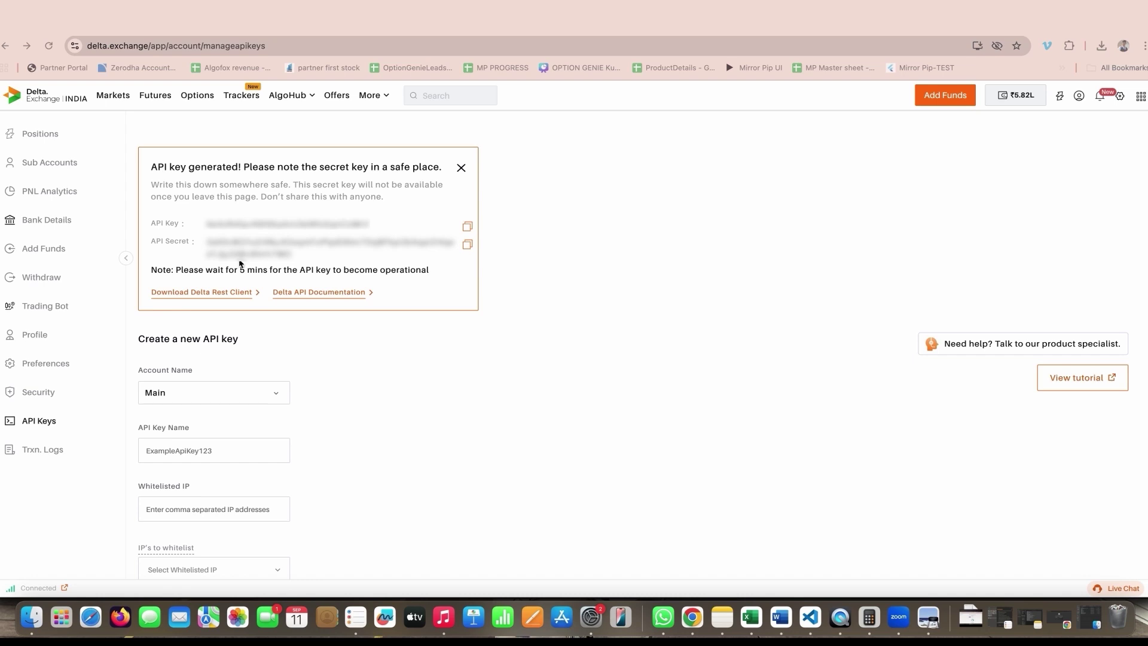
pyautogui.click(467, 244)
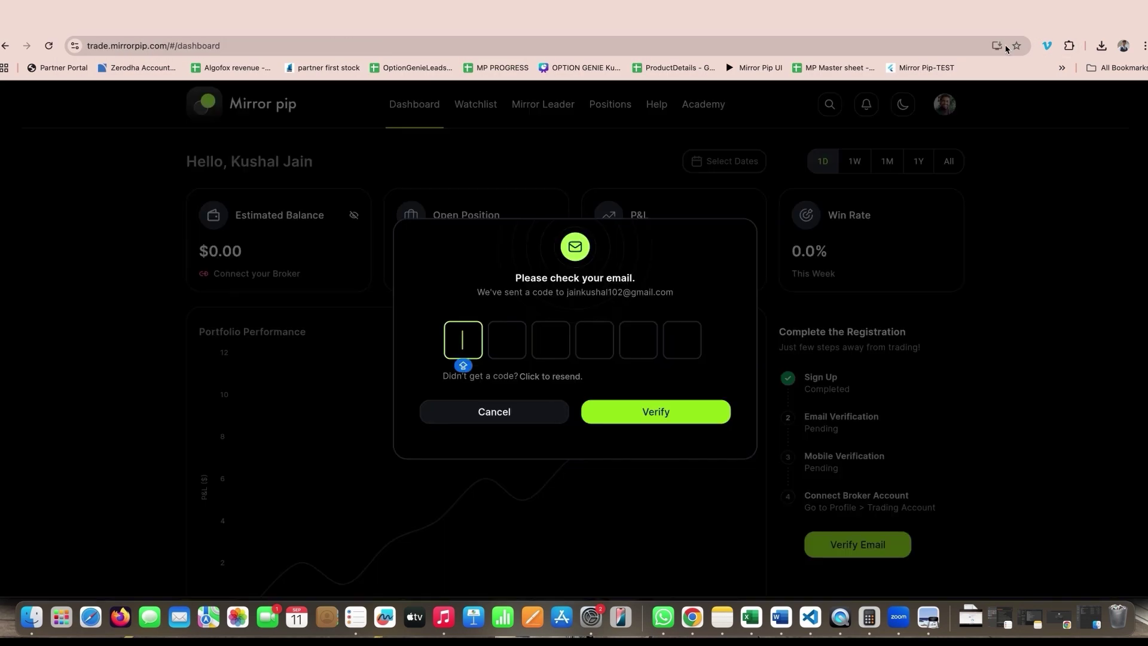
# - Confirm the emailed and mobile verification codes, then go to Connect to Broker
pyautogui.press('super+v')
pyautogui.click(599, 410)
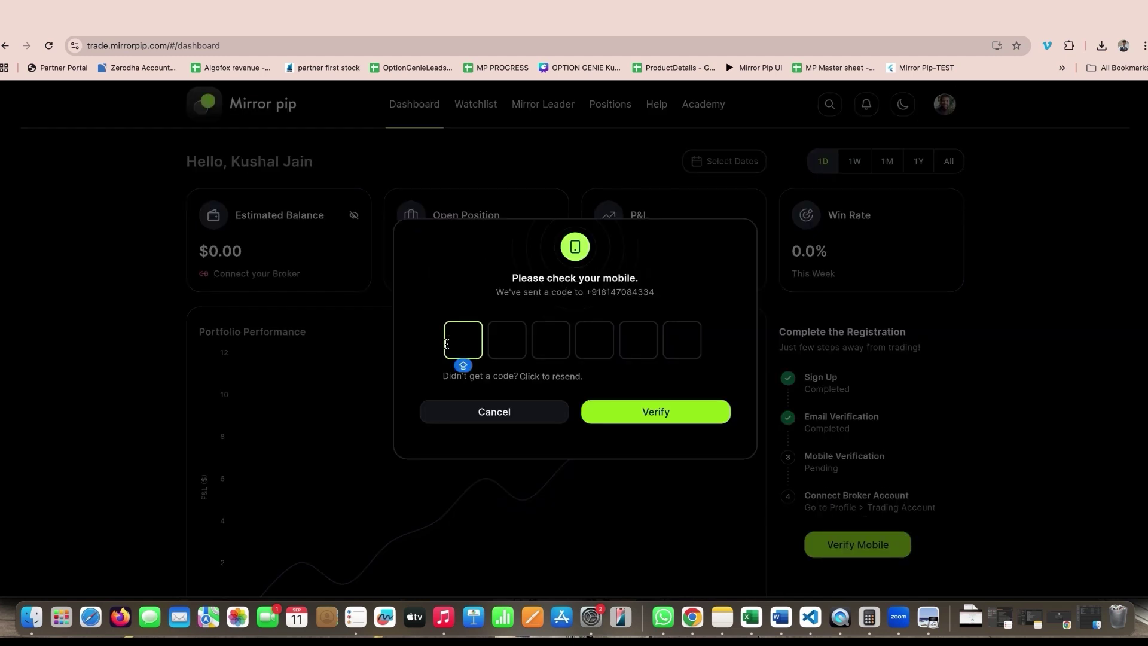
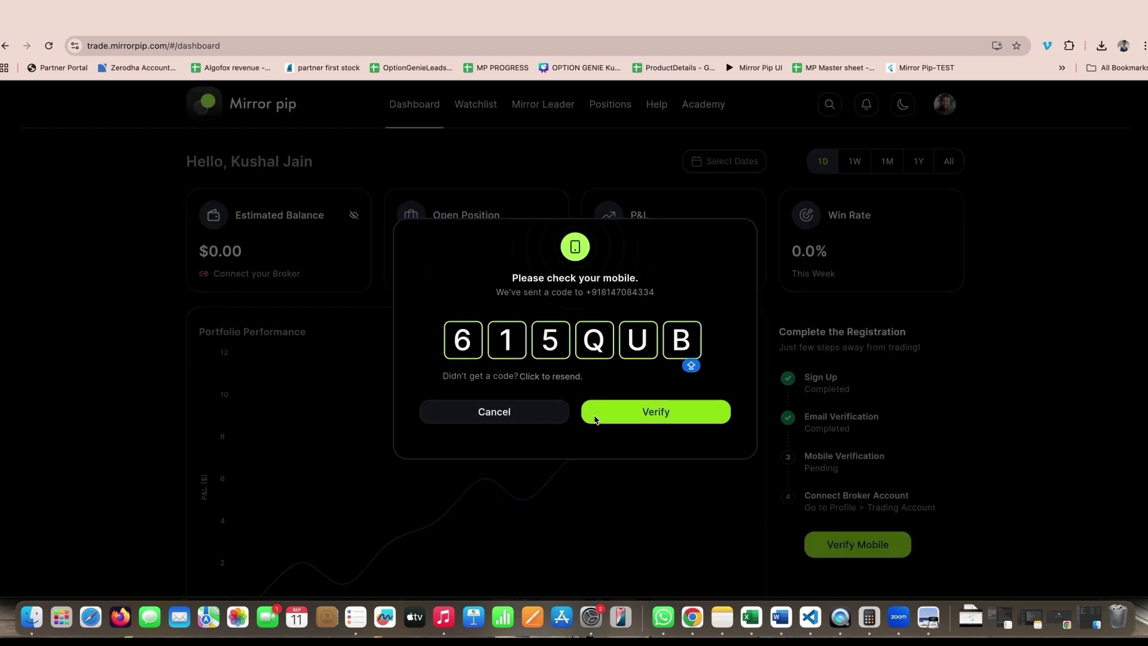
pyautogui.click(598, 412)
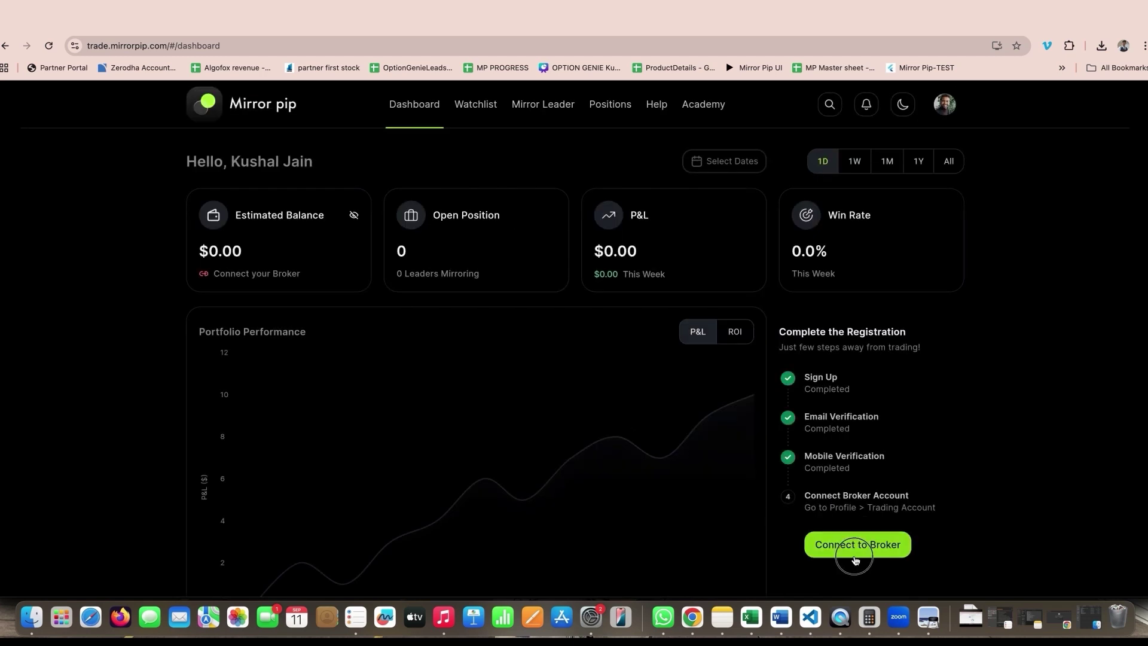
pyautogui.click(855, 557)
# - Choose Delta Exchange as the broker and continue to its connection form
pyautogui.click(503, 269)
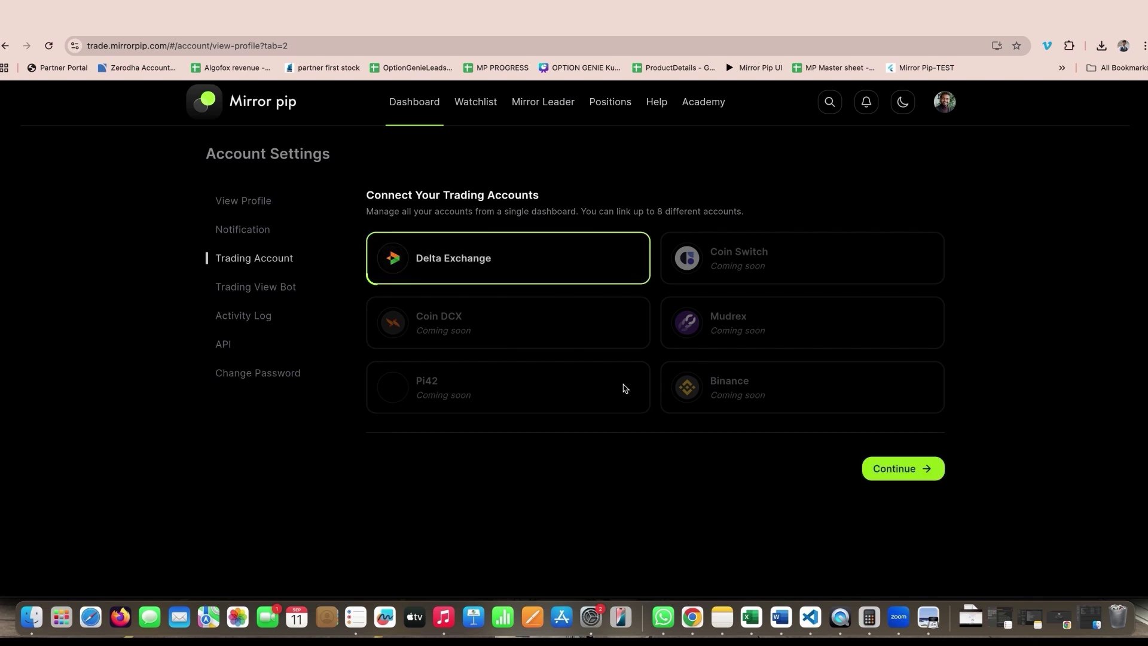
pyautogui.scroll(-1, 718, 407)
pyautogui.click(904, 426)
# - Paste the copied API key and secret into their fields and connect the account
pyautogui.click(383, 293)
pyautogui.click(483, 388)
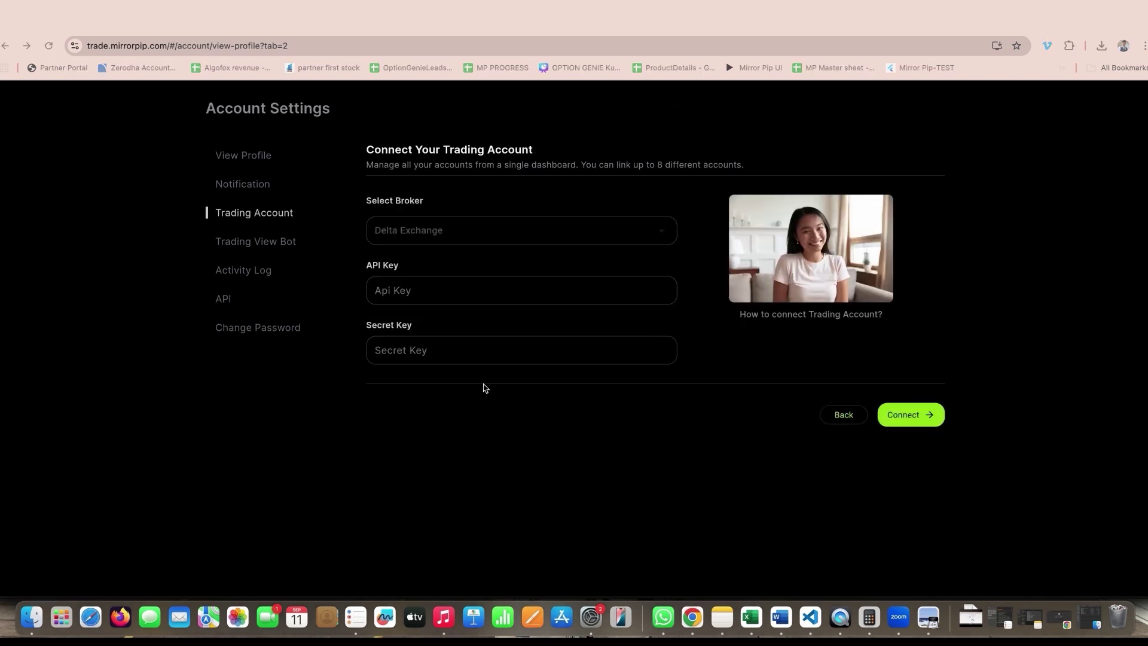
pyautogui.click(446, 294)
pyautogui.press('super+v')
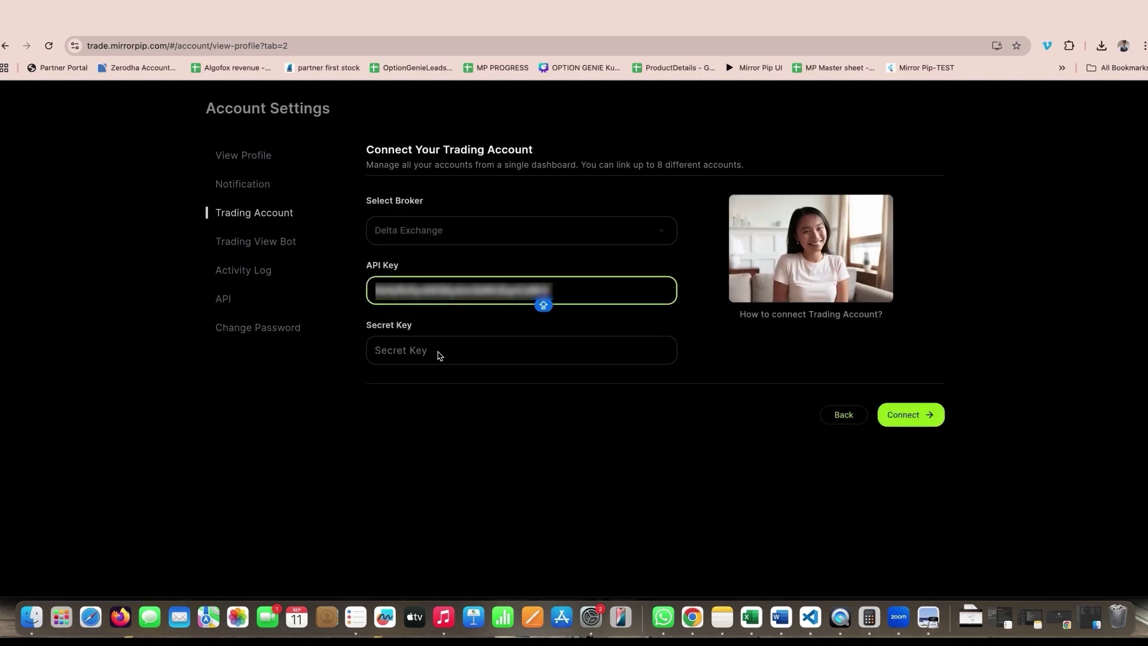
pyautogui.click(438, 356)
pyautogui.press('super+Tab')
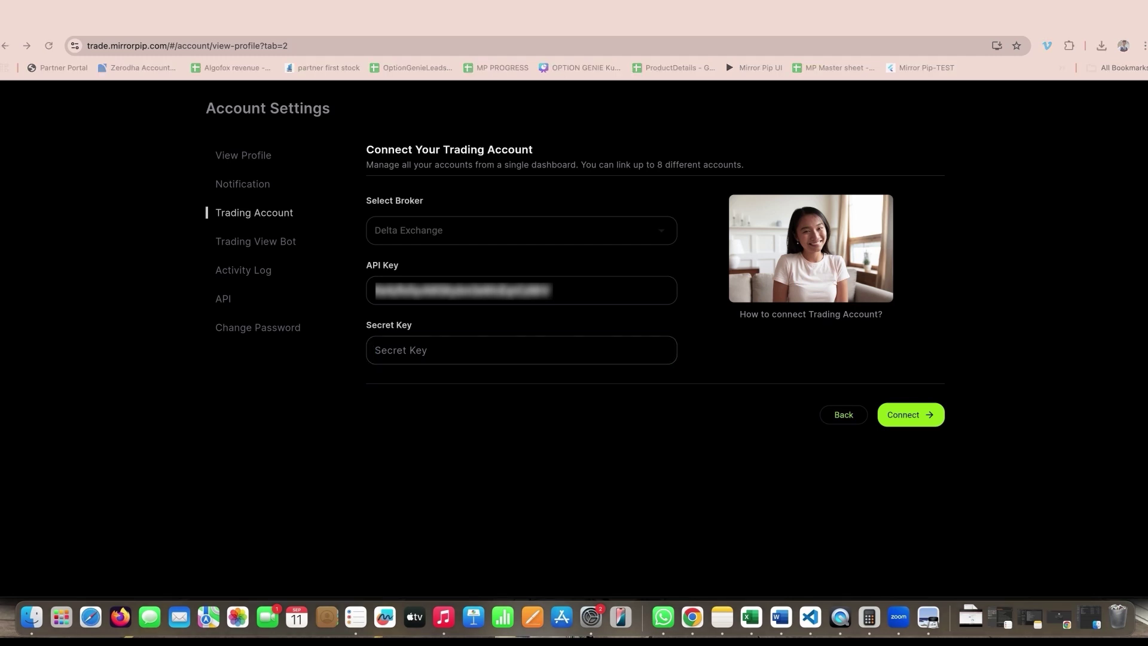
pyautogui.click(459, 362)
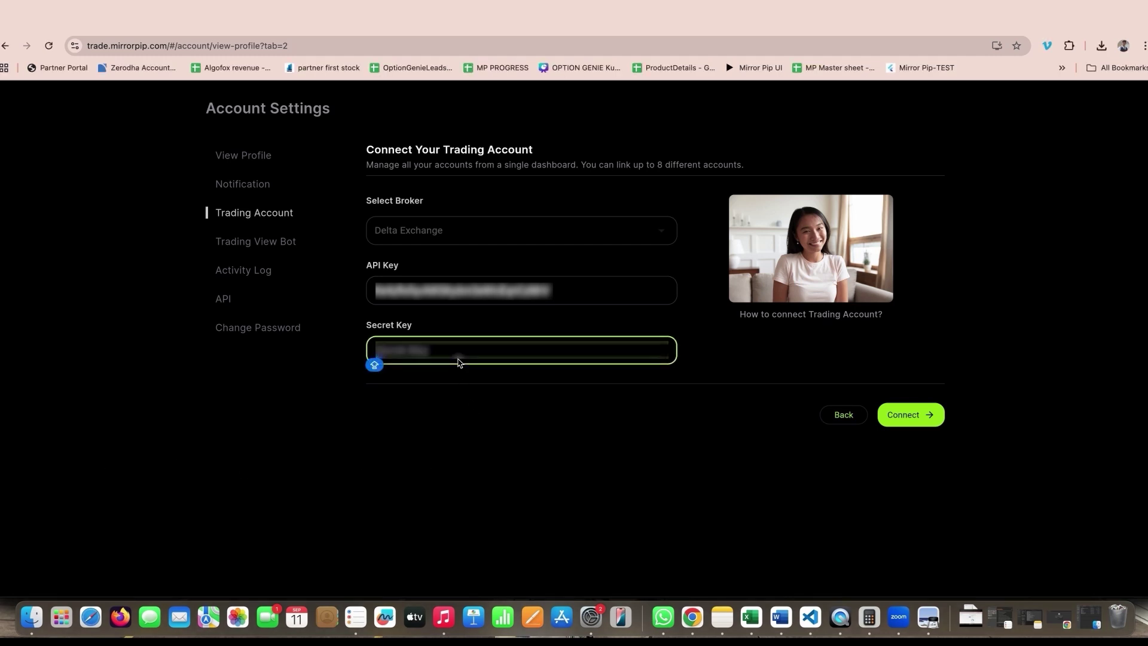
pyautogui.press('super+v')
pyautogui.click(912, 423)
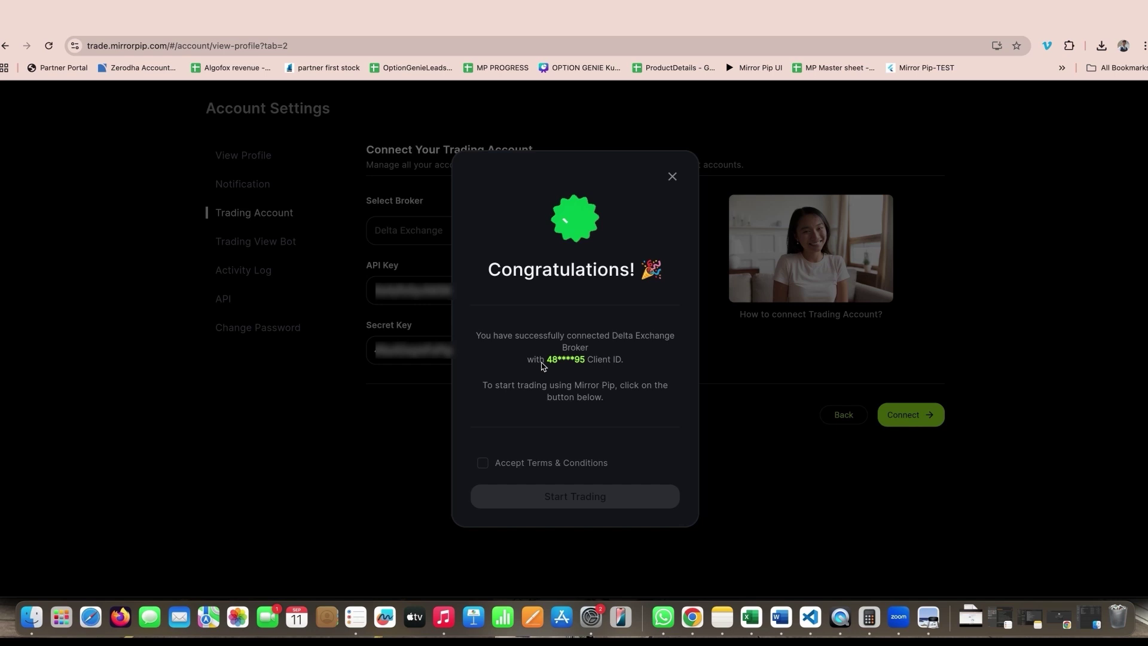
# - Accept the terms, start trading, and view the dashboard's $6783.53 balance and $257,760.71 P&L
pyautogui.click(483, 463)
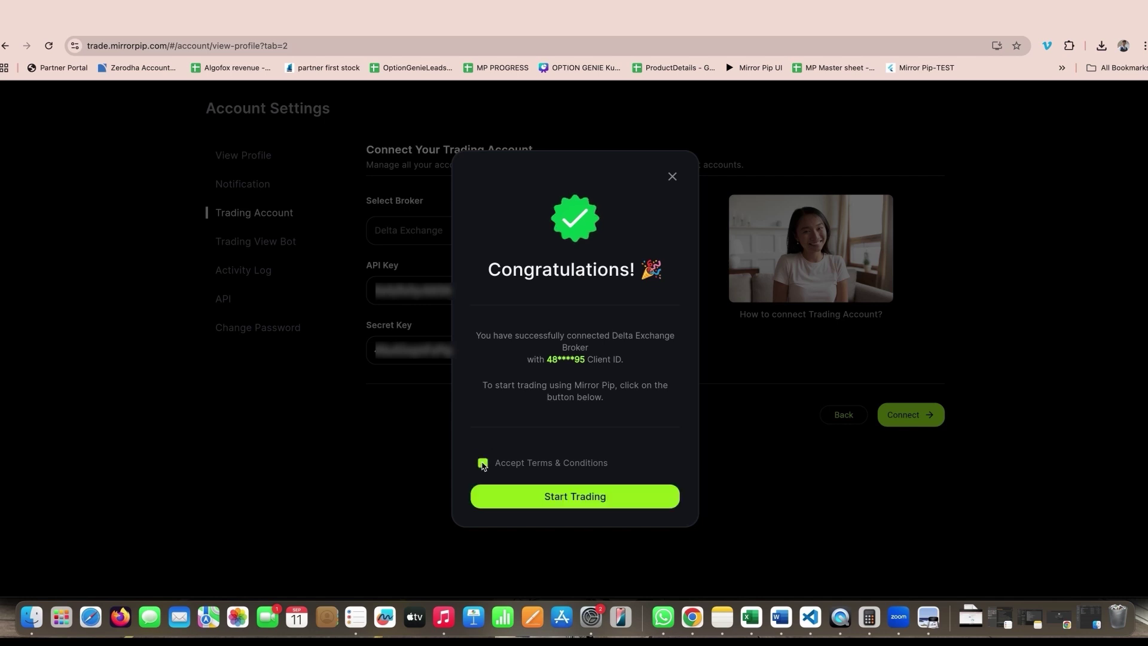
pyautogui.click(513, 506)
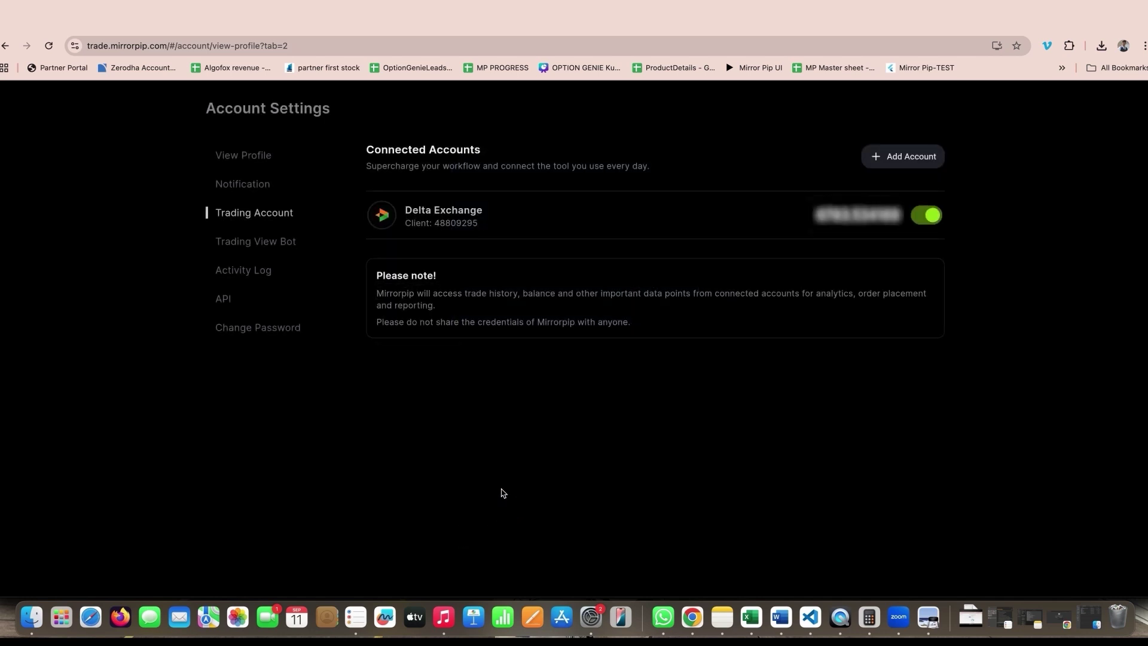
pyautogui.click(247, 156)
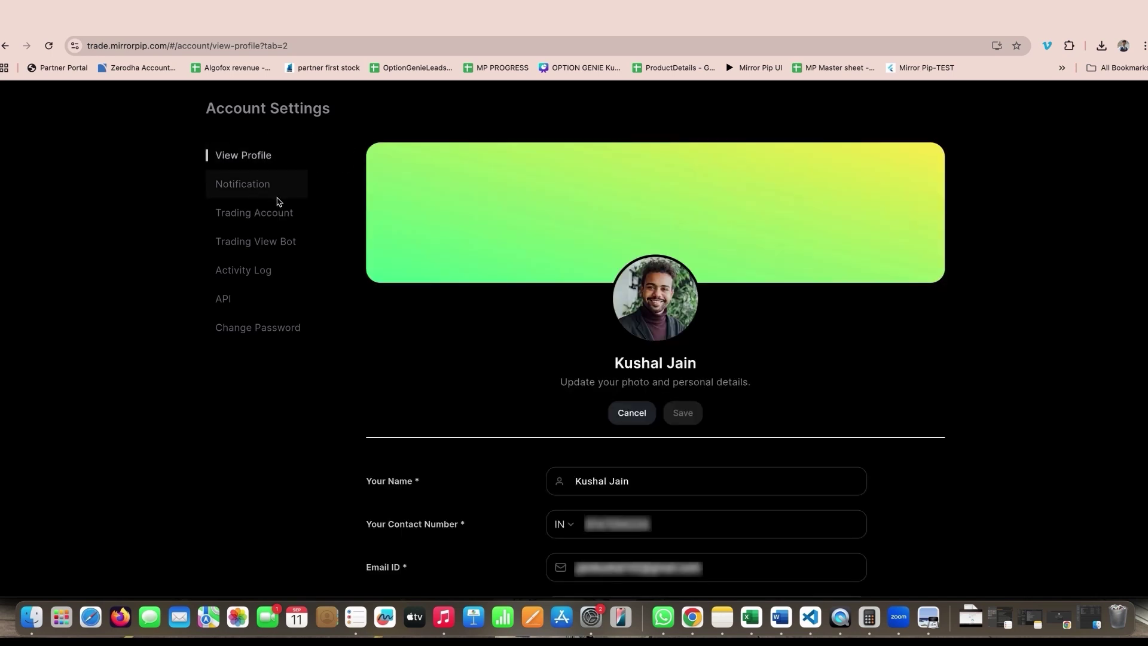
pyautogui.scroll(2, 501, 279)
pyautogui.click(412, 107)
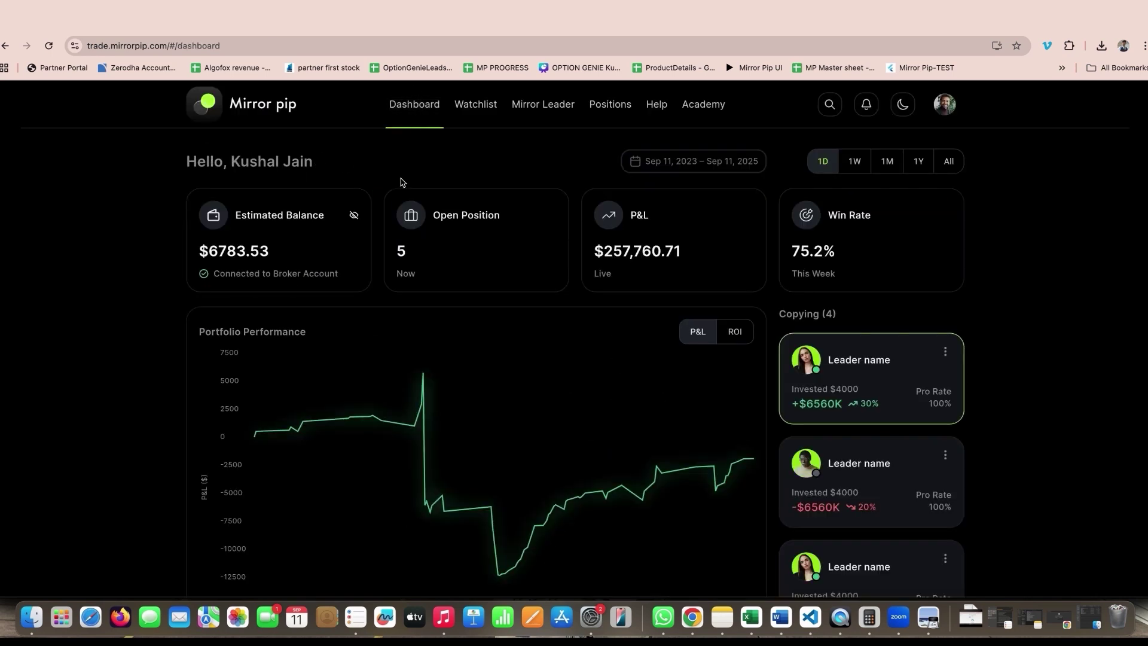
pyautogui.scroll(-2, 149, 347)
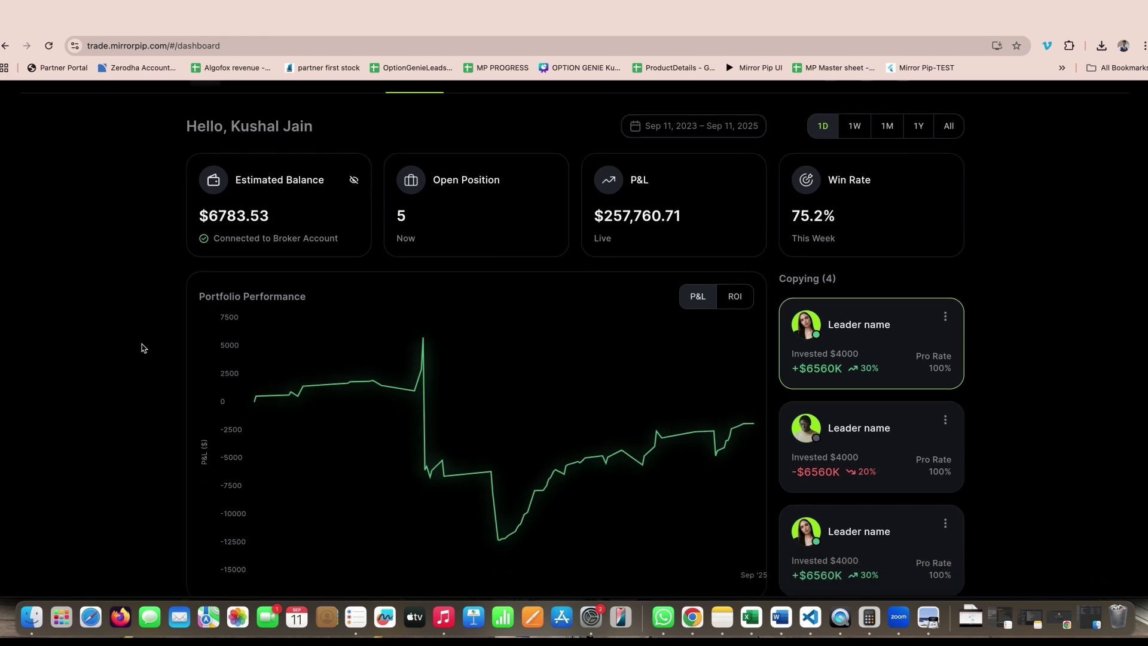